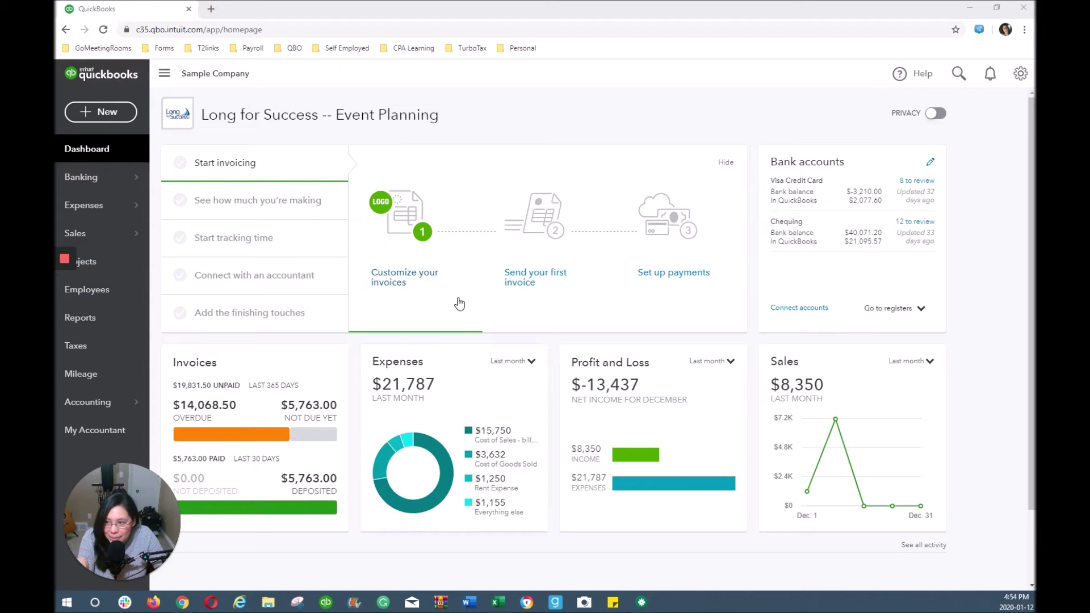
Open the Reconcile page of the accounting section for the Chequing account
mouse_move(66, 408)
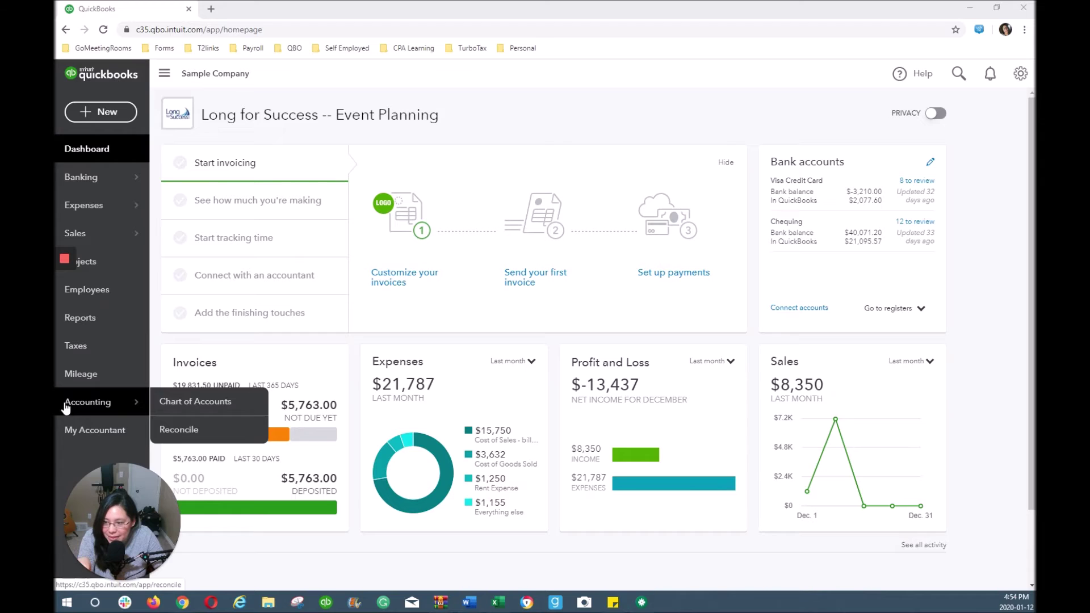
left_click(180, 431)
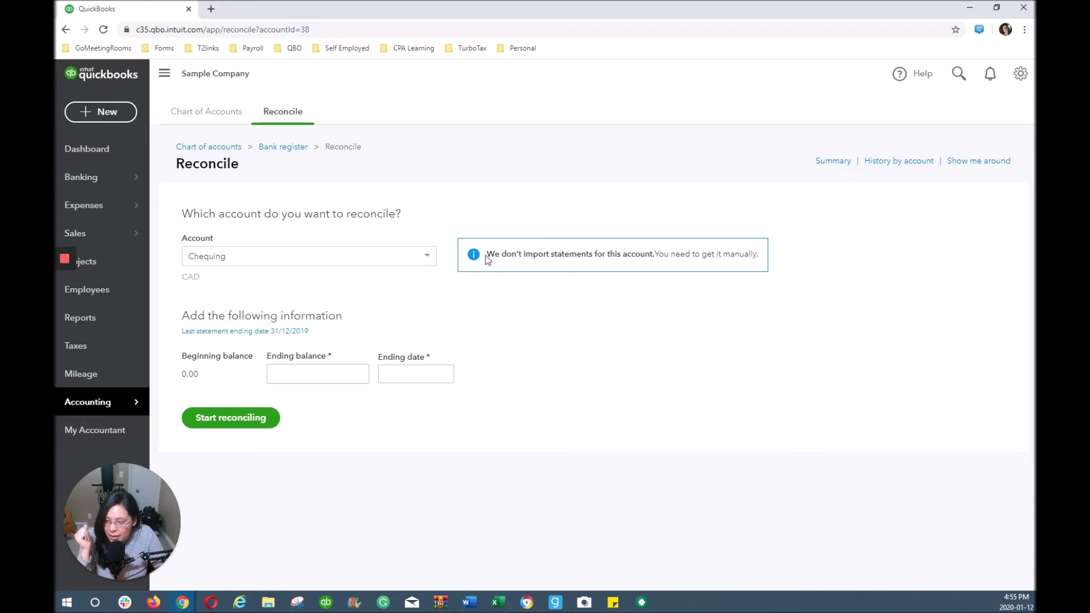
Search Google in a new browser tab for "quickbooks online view bank statements" and open the help article about opening bank statements from the reconcile page
left_click(210, 8)
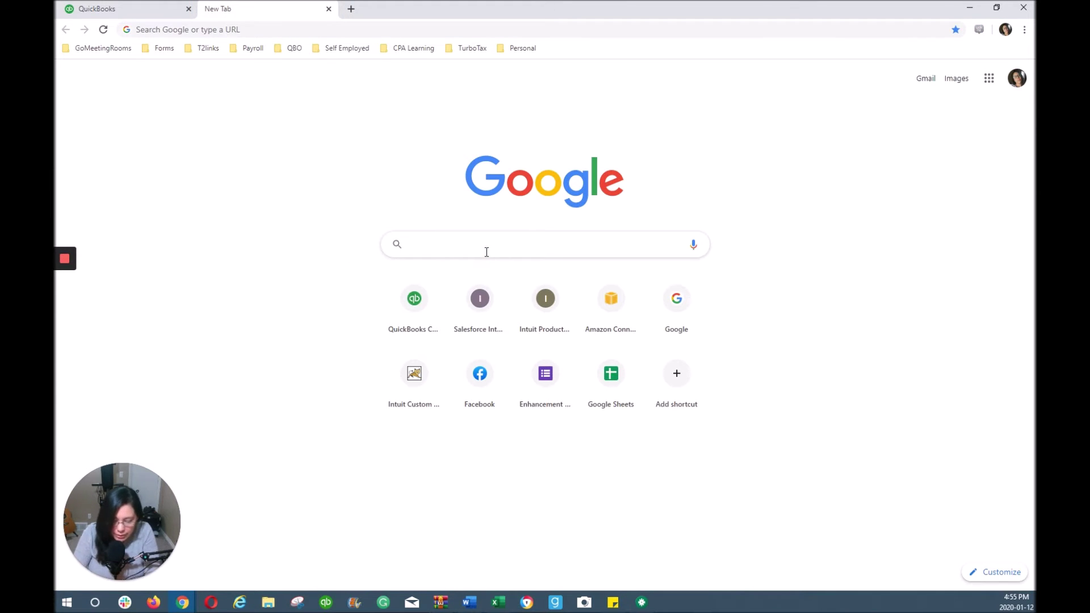
type("view bank statements qui")
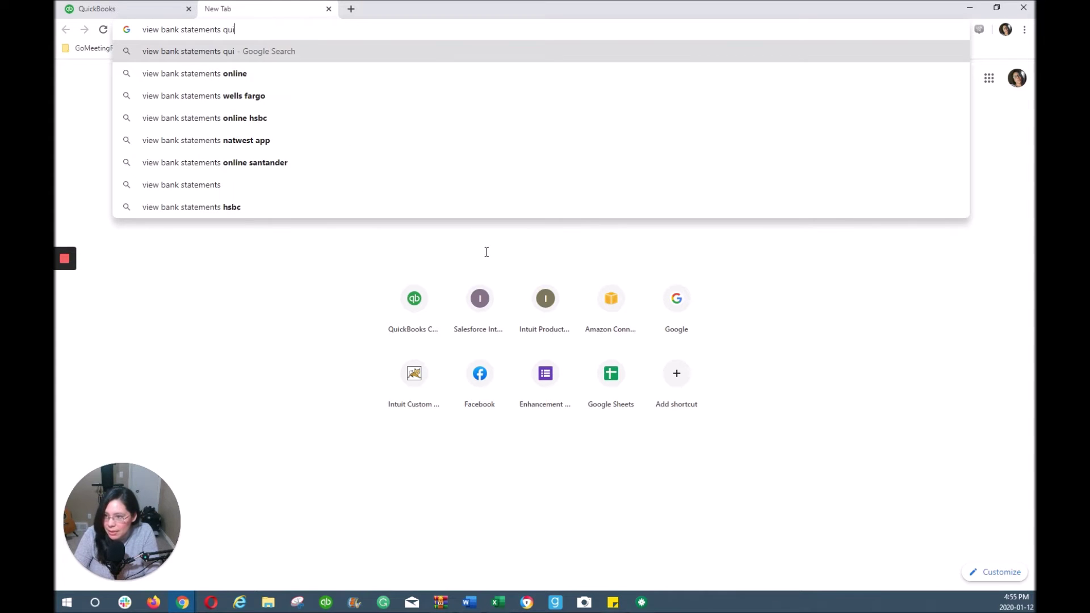
type("ckbooks online")
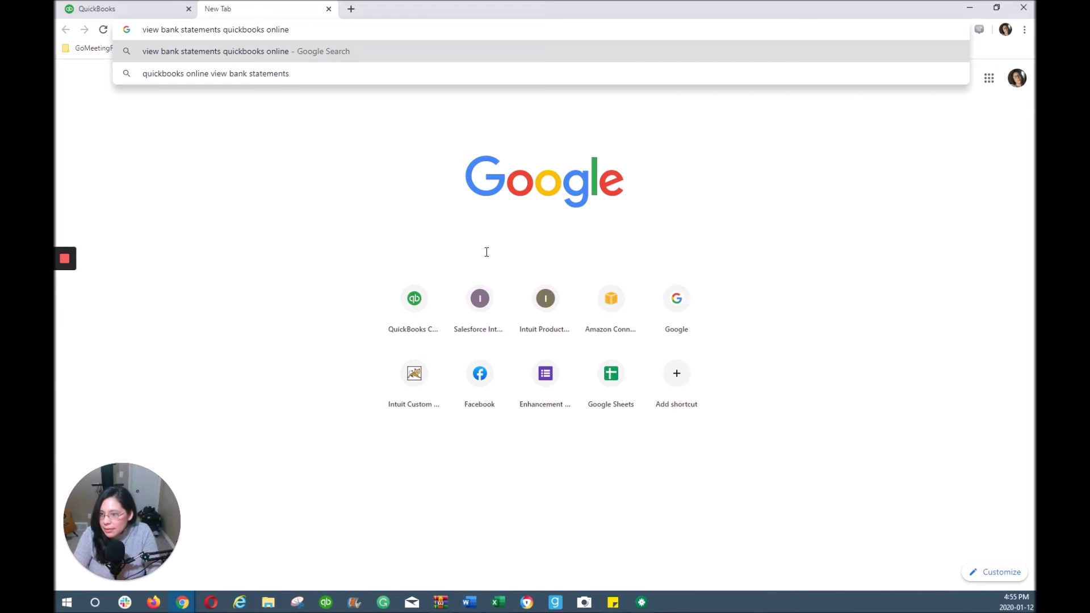
left_click(281, 73)
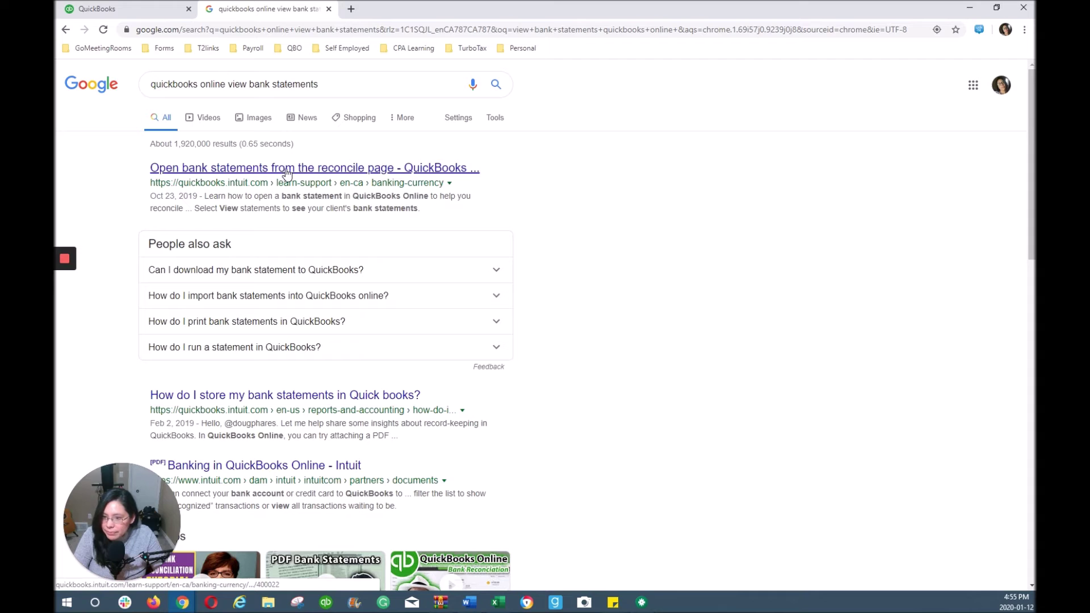
left_click(286, 170)
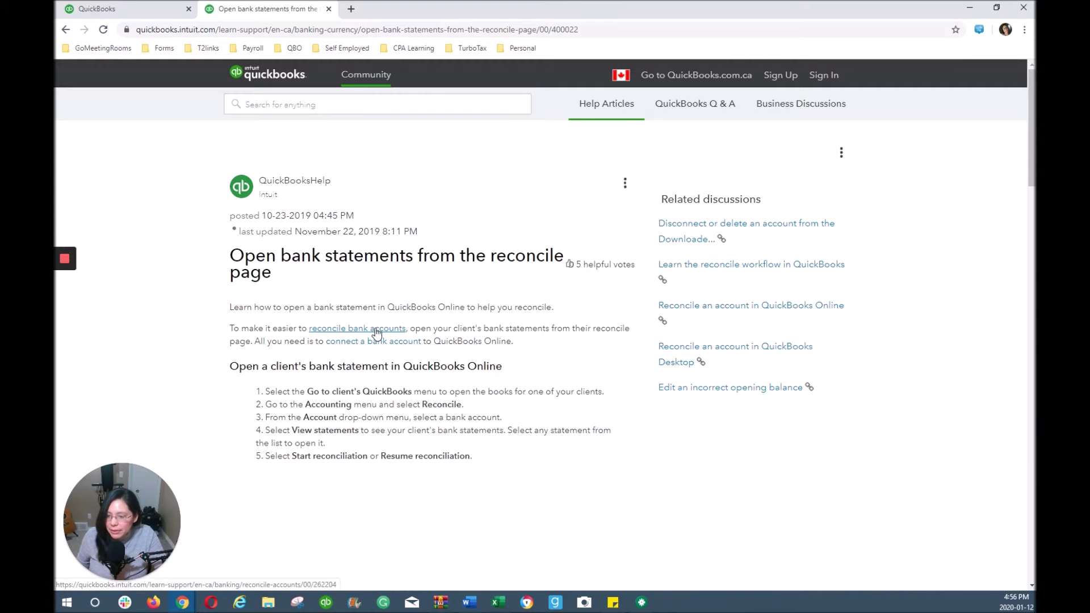
scroll(225, 375, "down", 1)
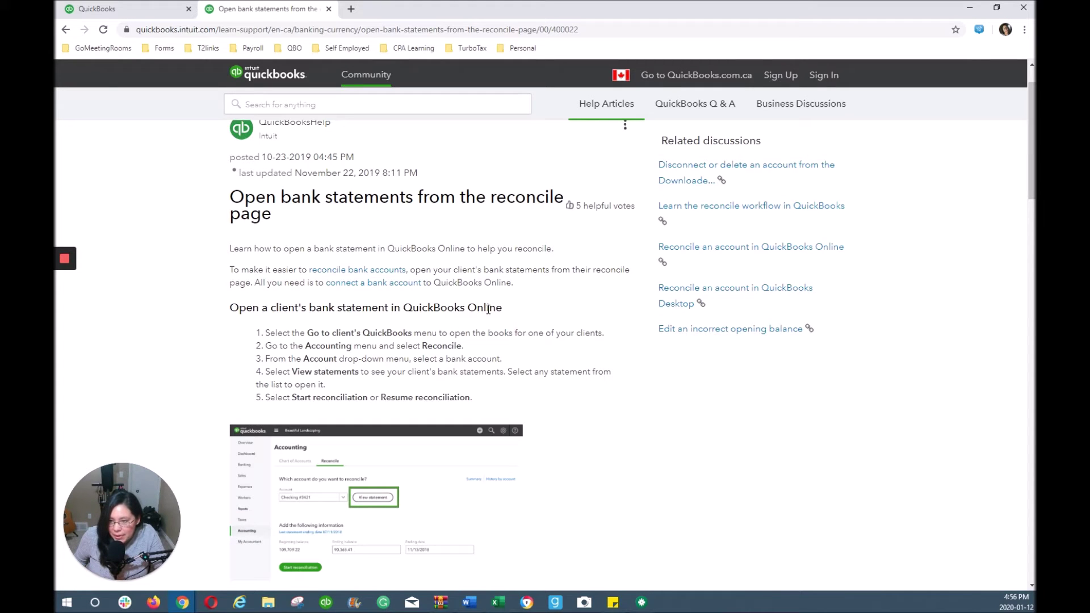
Return to QuickBooks, reopen the Reconcile page by way of the dashboard, and highlight the notice about statement imports for the Chequing account
left_click(143, 11)
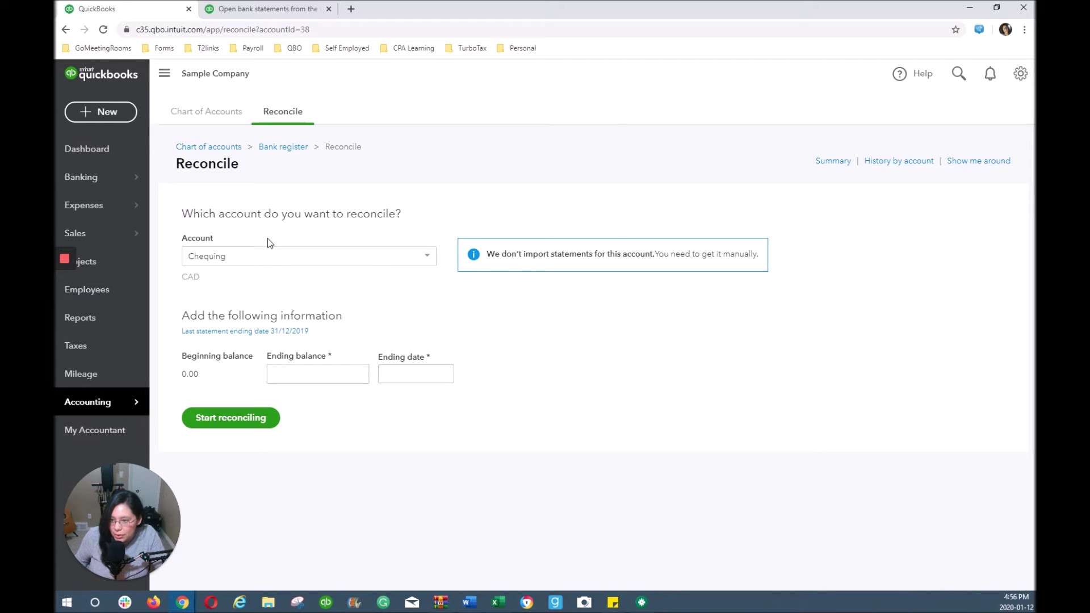
left_click(105, 161)
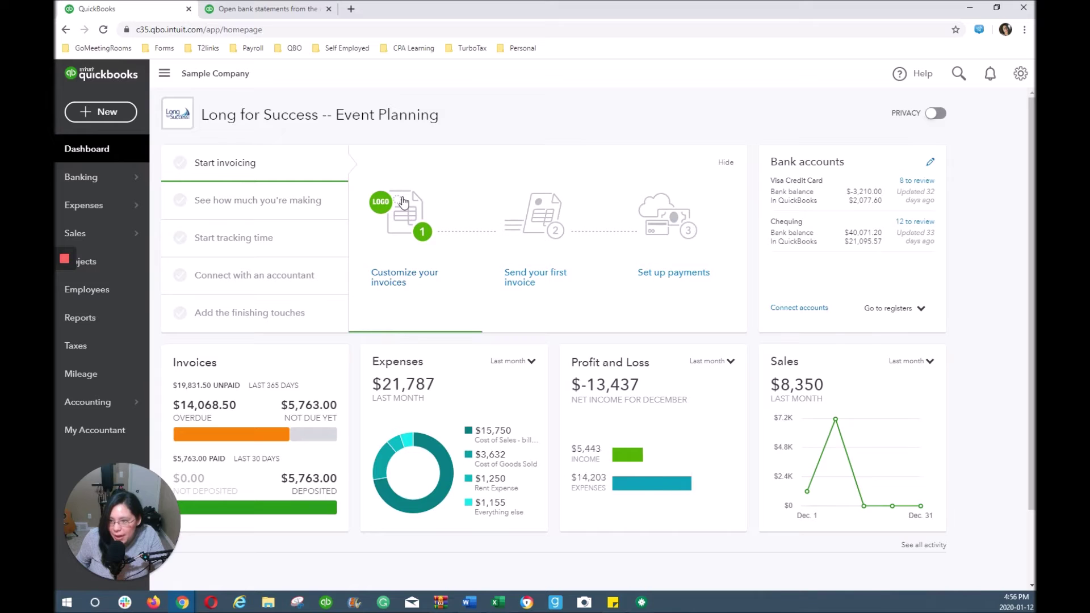
left_click(94, 408)
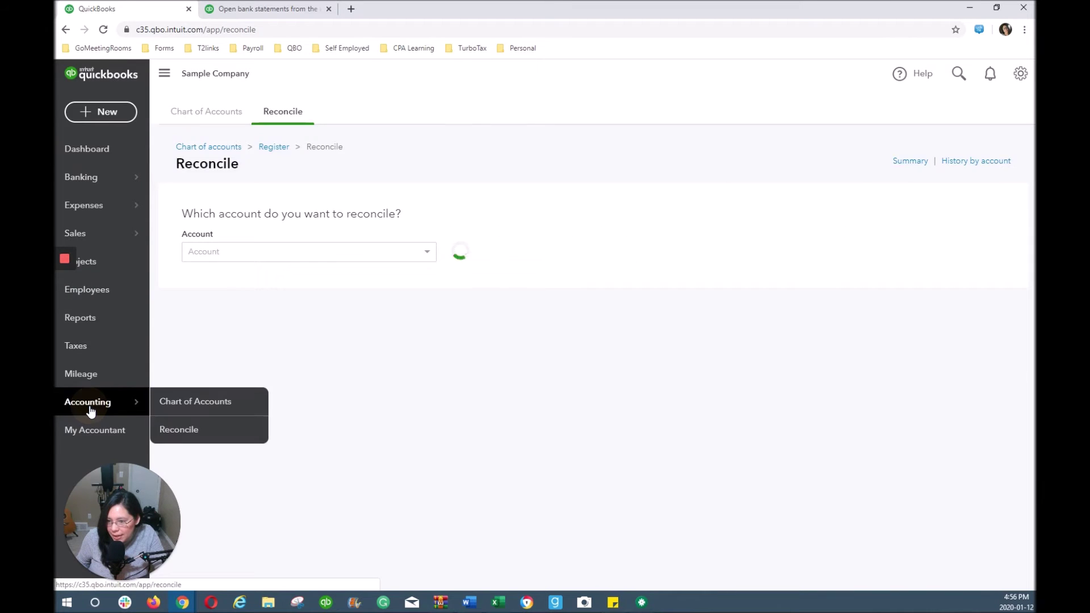
left_click(190, 435)
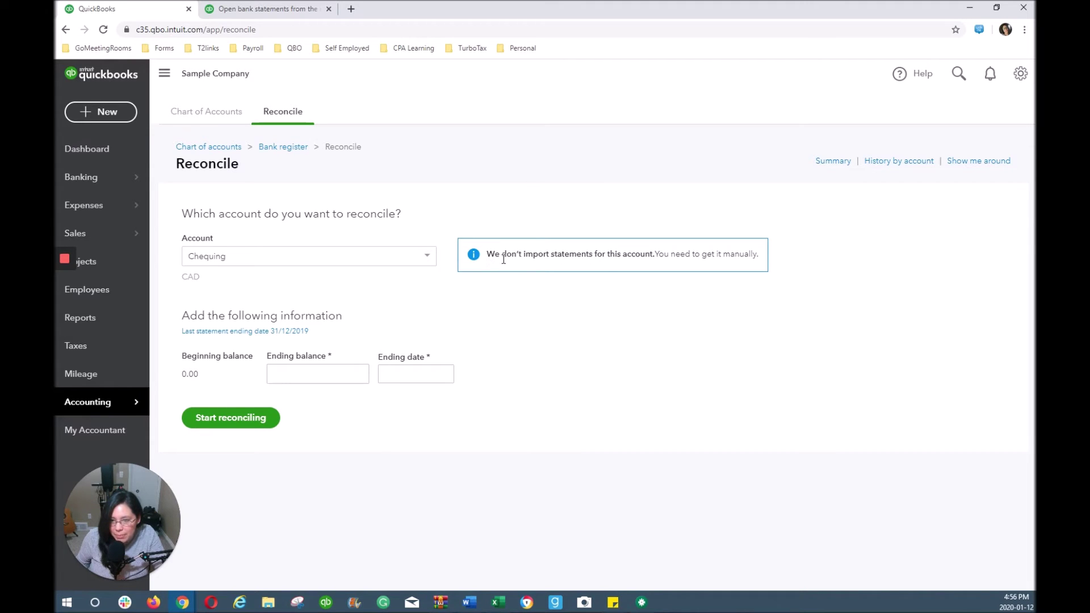
left_click_drag(488, 254, 651, 255)
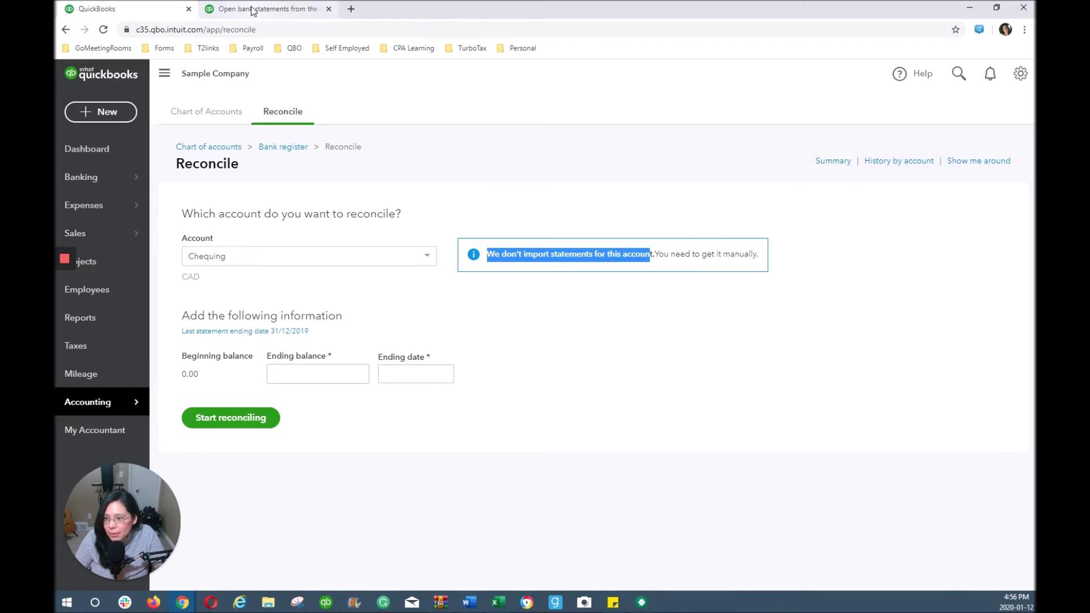
Switch to the help article and highlight the heading about attaching a bank statement to a reconciliation manually
left_click(286, 7)
scroll(343, 328, "down", 5)
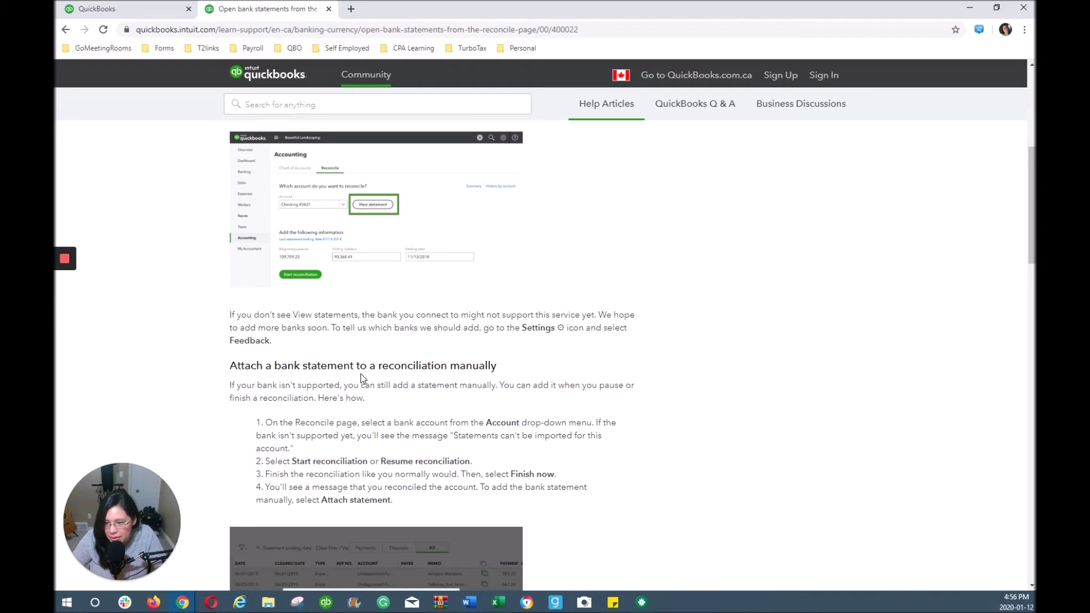
mouse_move(215, 370)
left_mouse_down()
mouse_move(330, 360)
mouse_move(439, 372)
mouse_move(227, 366)
left_mouse_up()
left_click(443, 369)
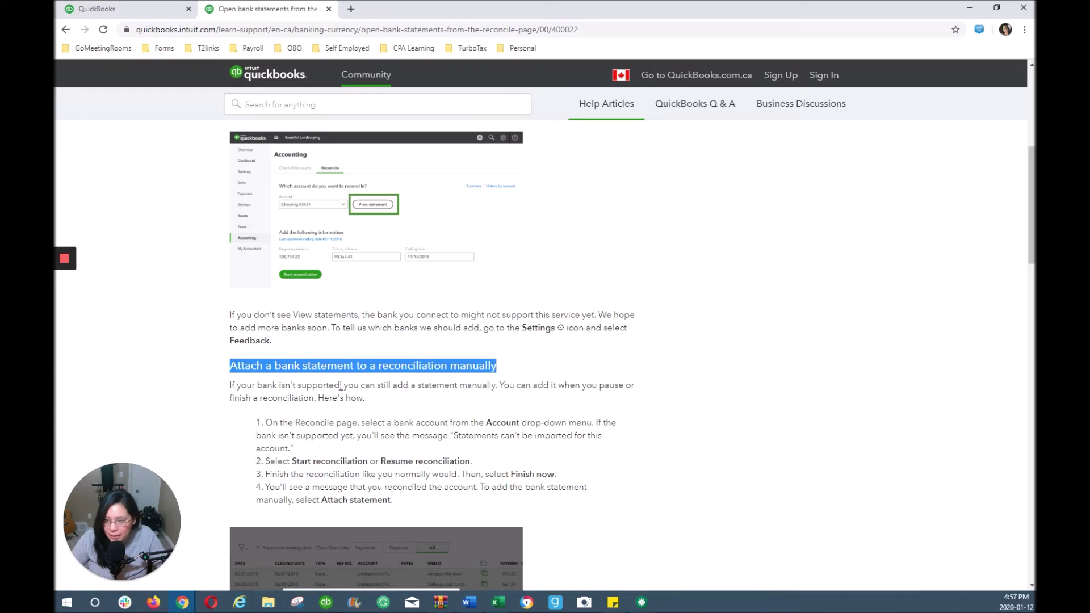
Back in QuickBooks, start reconciling the Chequing account with an ending balance of 0.00 and an ending date of 31/01/2020
left_click(138, 9)
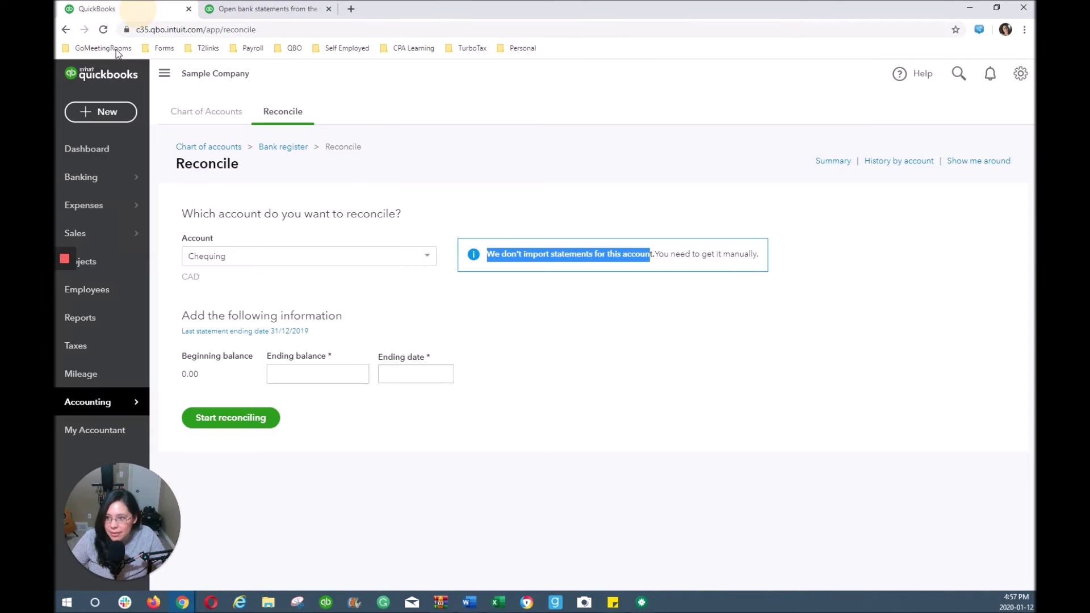
left_click(483, 301)
left_click(344, 373)
type("0.00")
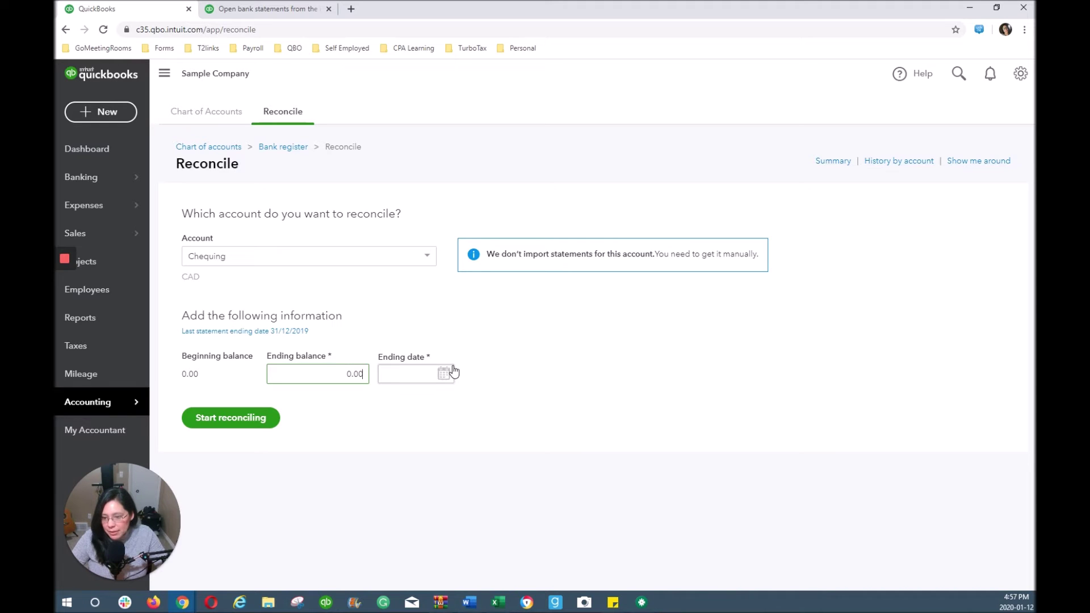
left_click(445, 376)
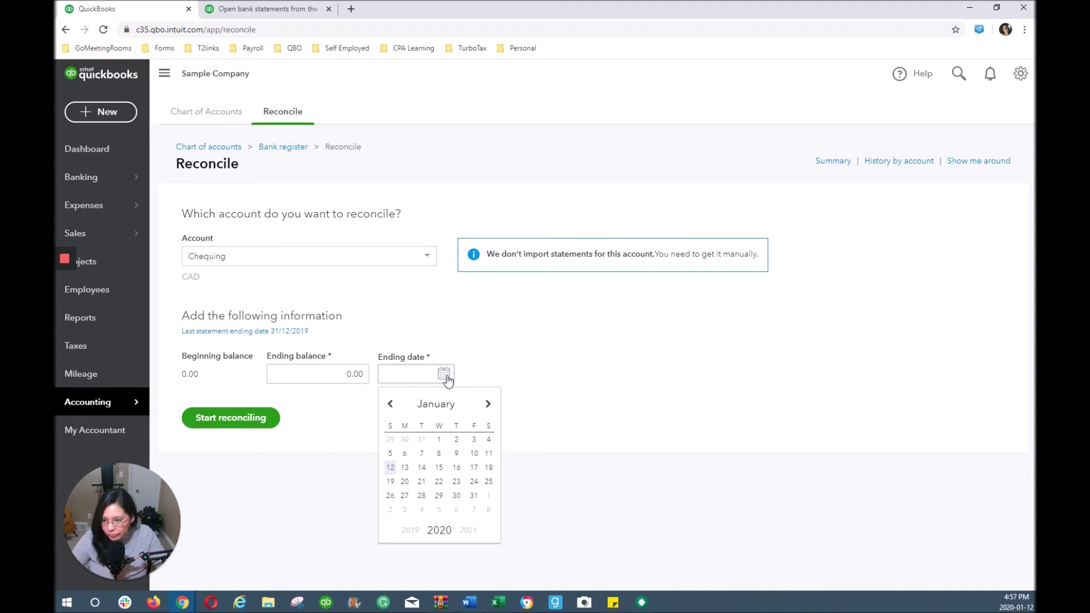
left_click(475, 496)
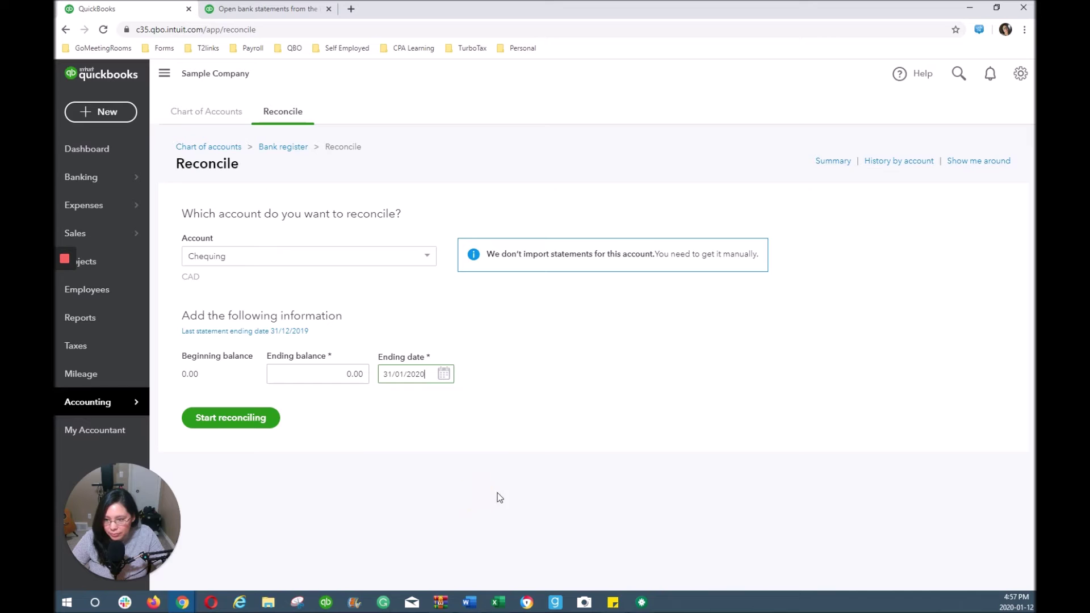
left_click(238, 420)
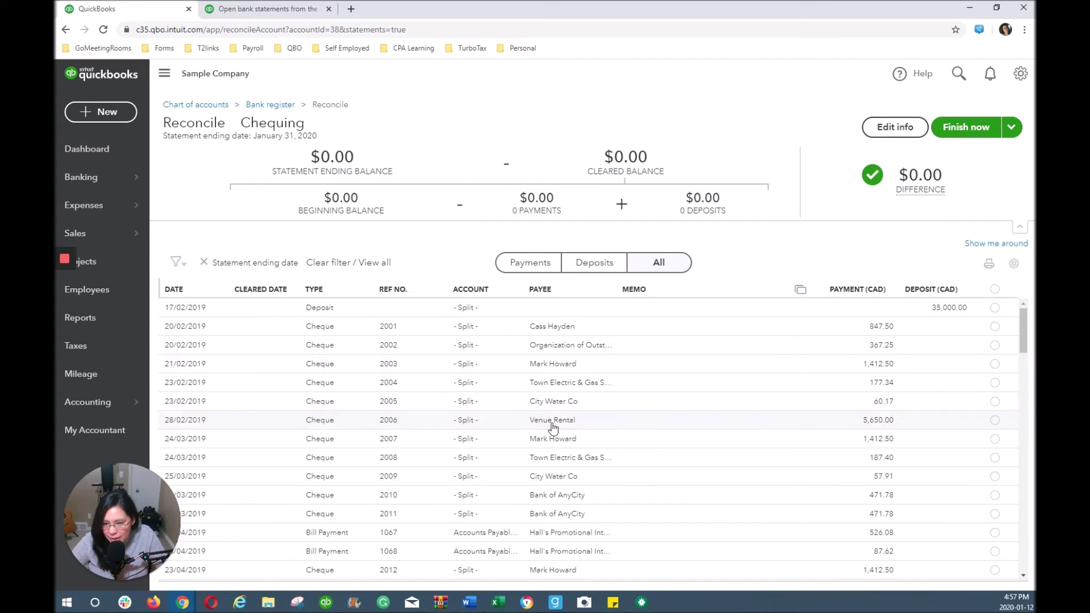
Check the difference, finish the Chequing reconciliation, and close the completion dialog without attaching a statement
mouse_move(862, 167)
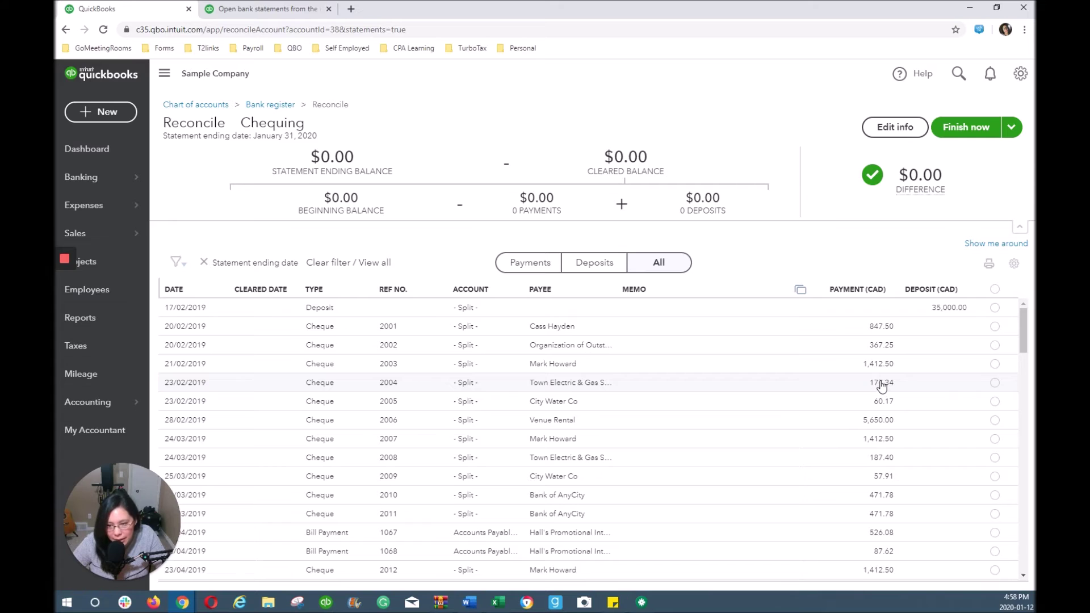
mouse_move(895, 176)
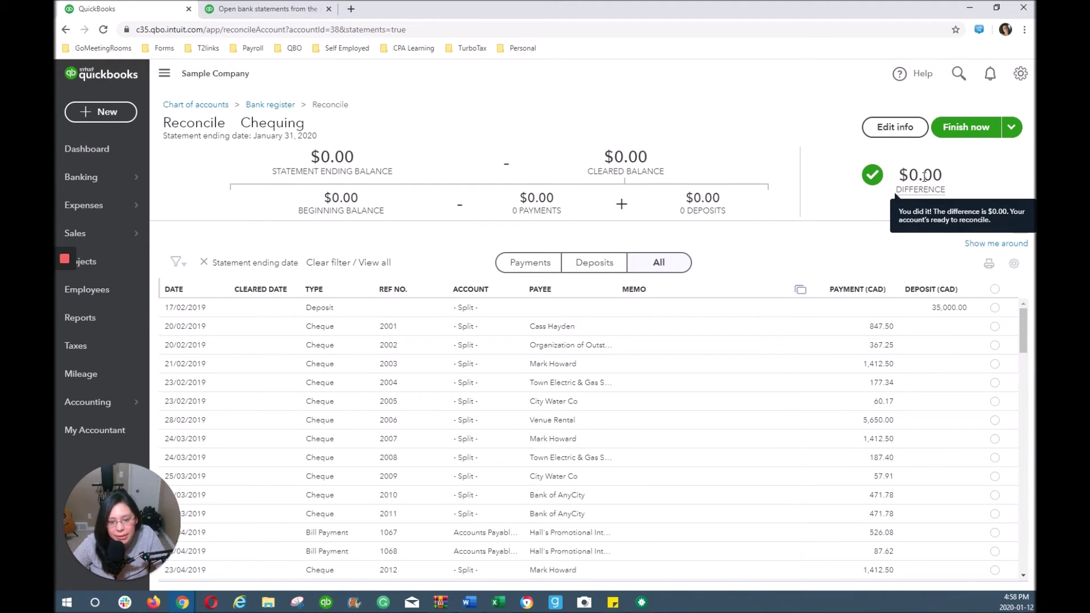
left_click(956, 126)
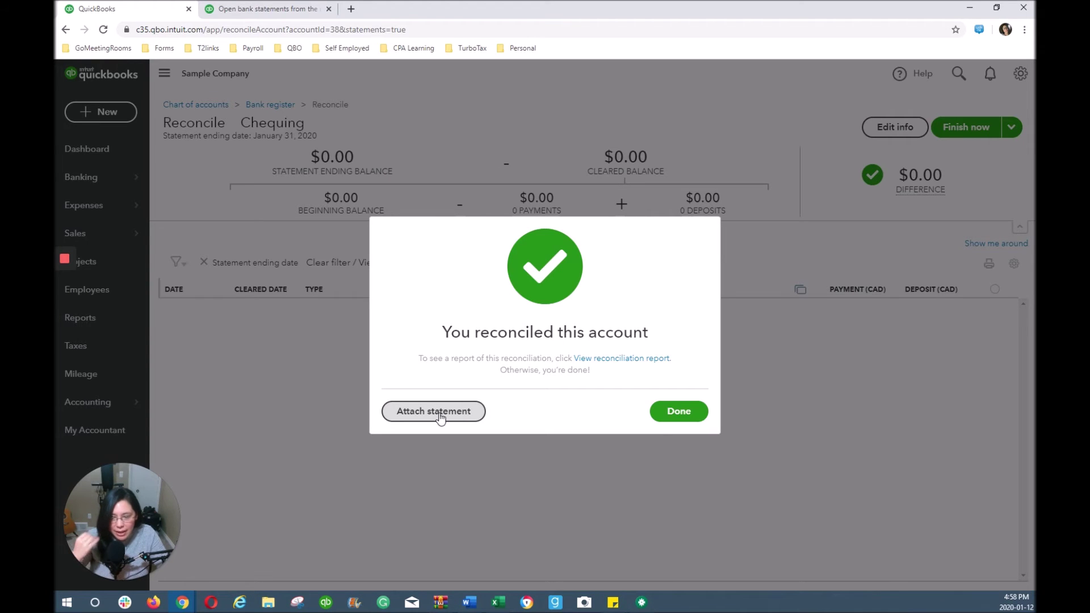
left_click(674, 413)
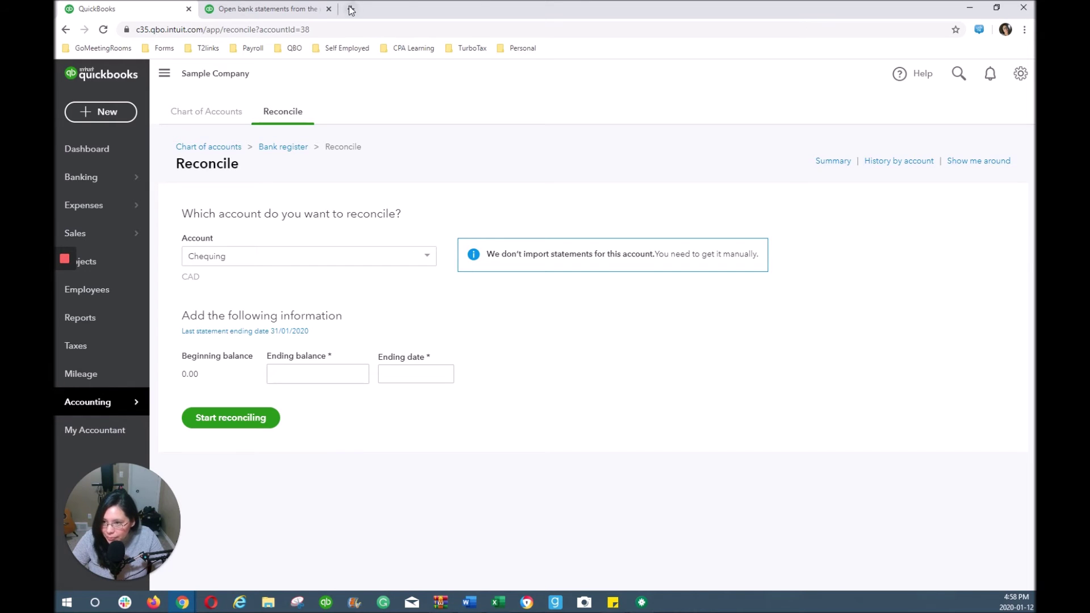
Switch to the help article and read the section on viewing bank statements that were already added
left_click(270, 12)
left_click(193, 374)
scroll(205, 374, "down", 2)
scroll(204, 373, "down", 2)
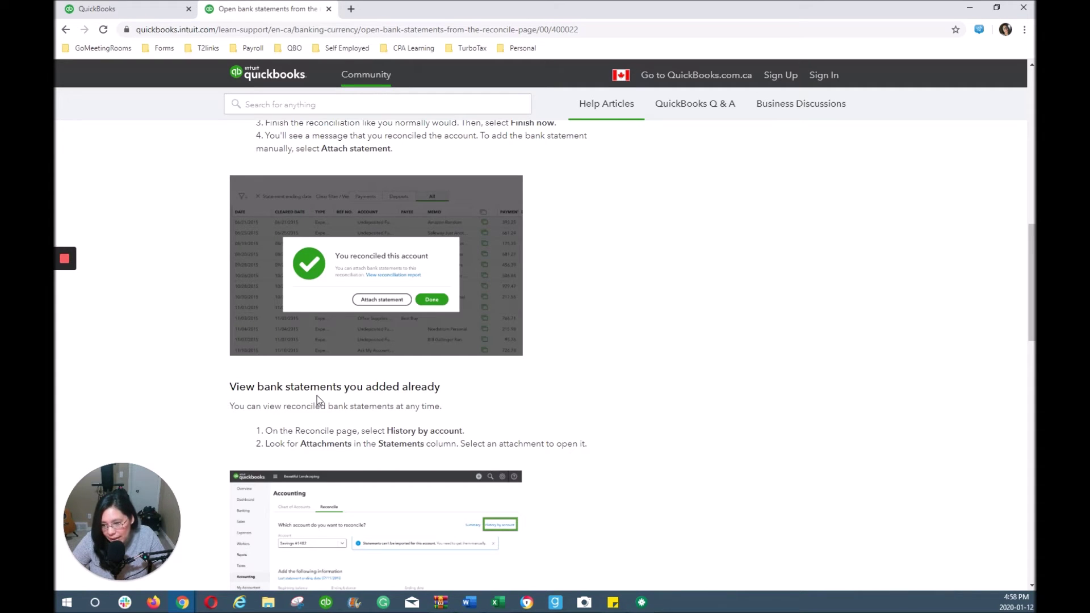
Return to the Reconcile page in QuickBooks and open the Chequing account's reconciliation history
left_click(152, 13)
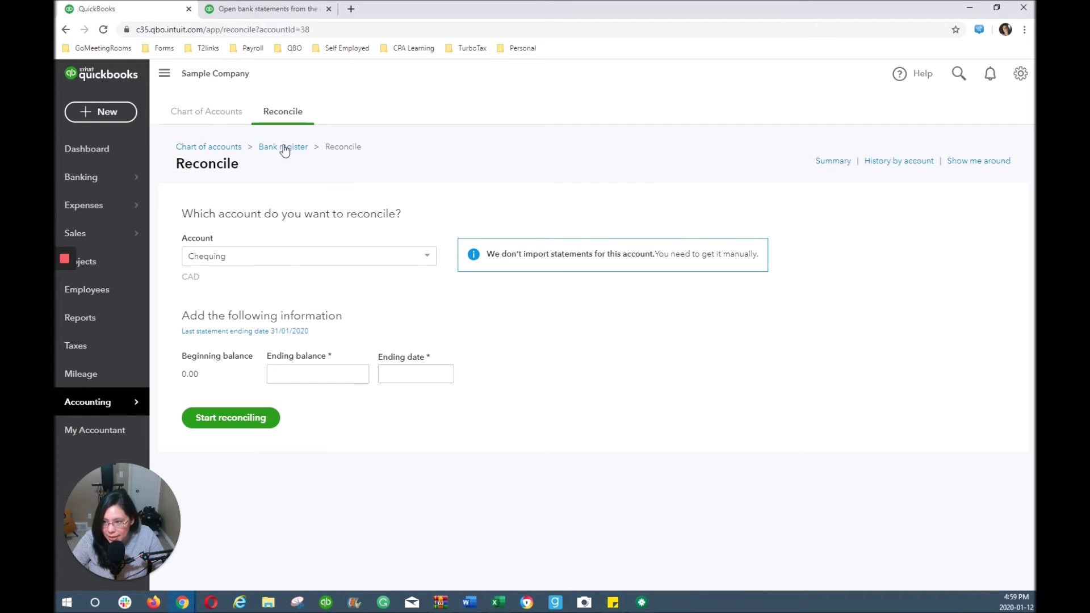
mouse_move(64, 399)
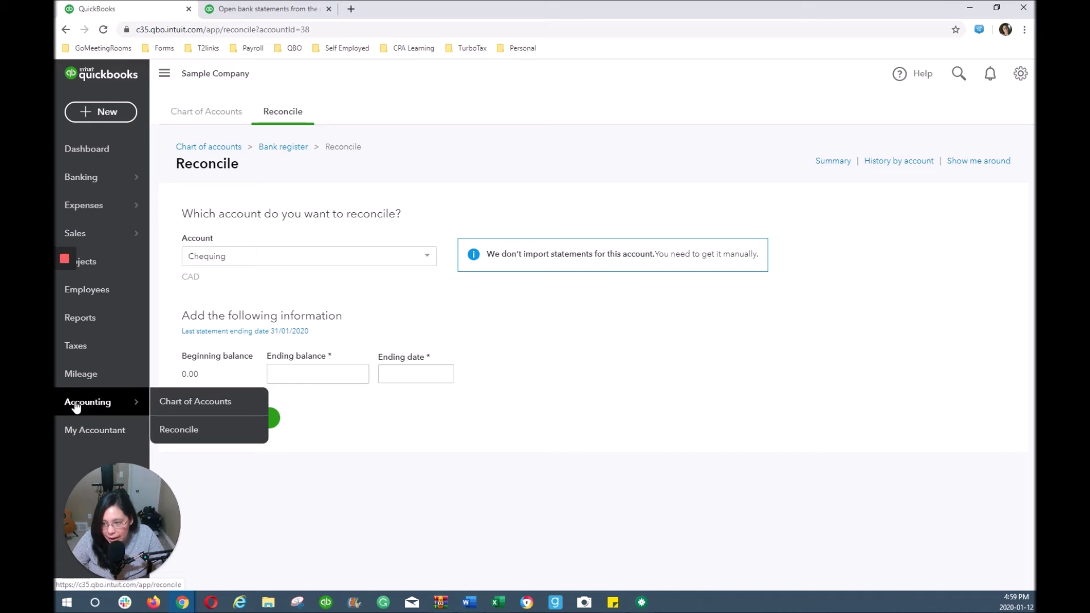
left_click(178, 431)
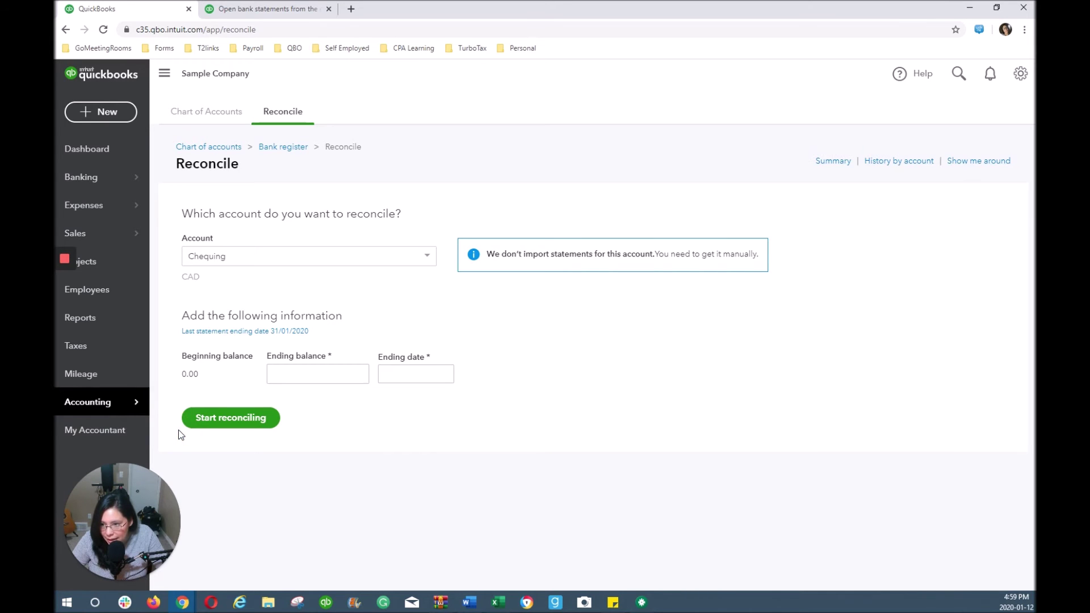
left_click(900, 167)
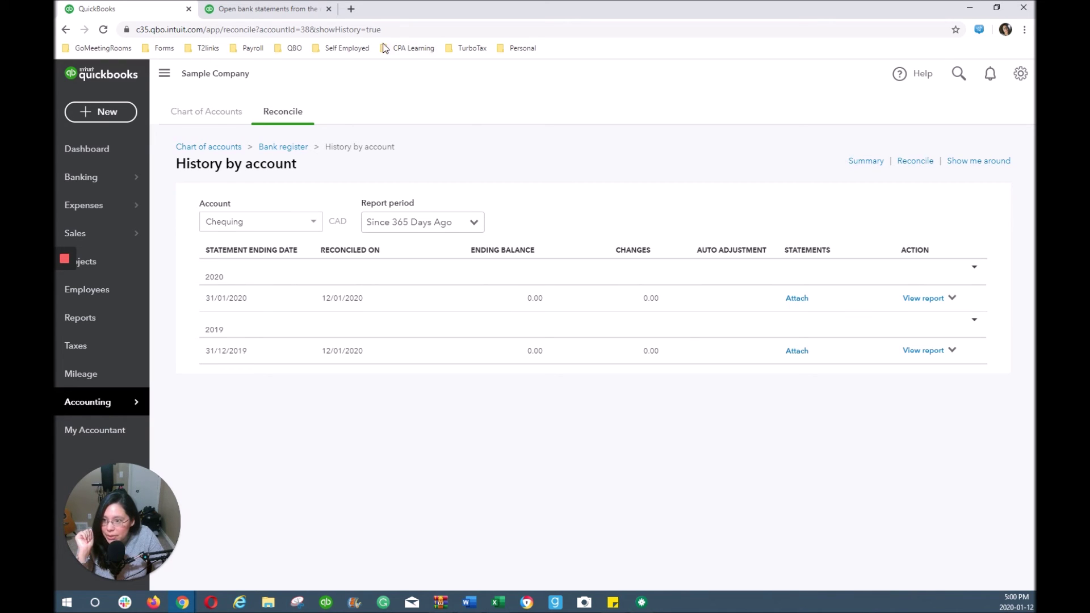
In the help article, review which banks and which QuickBooks version support statement fetching, highlighting the list of banks
left_click(284, 12)
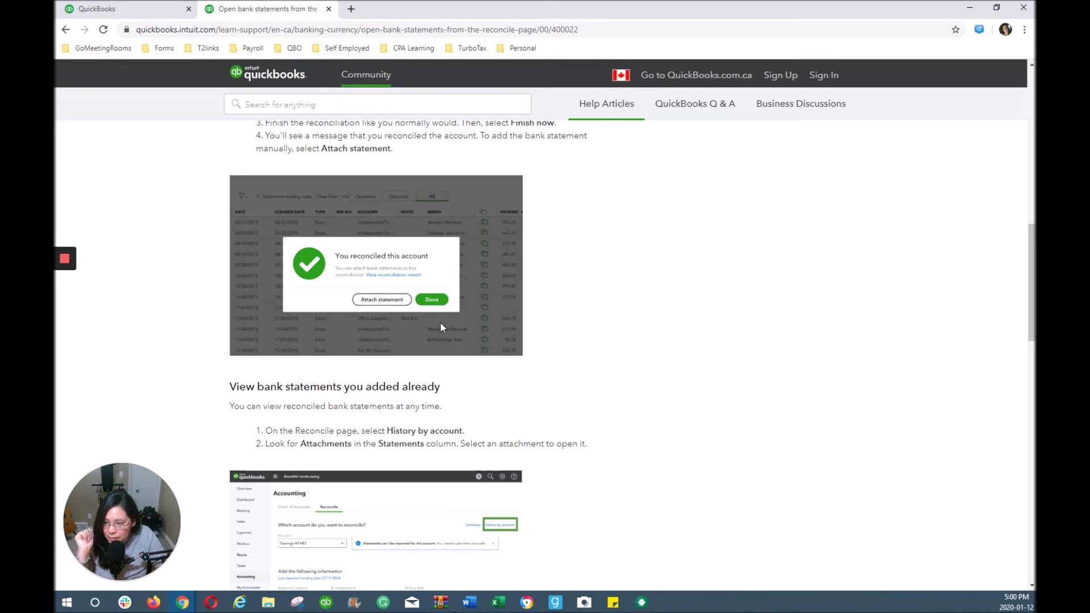
scroll(432, 325, "down", 3)
scroll(433, 326, "down", 5)
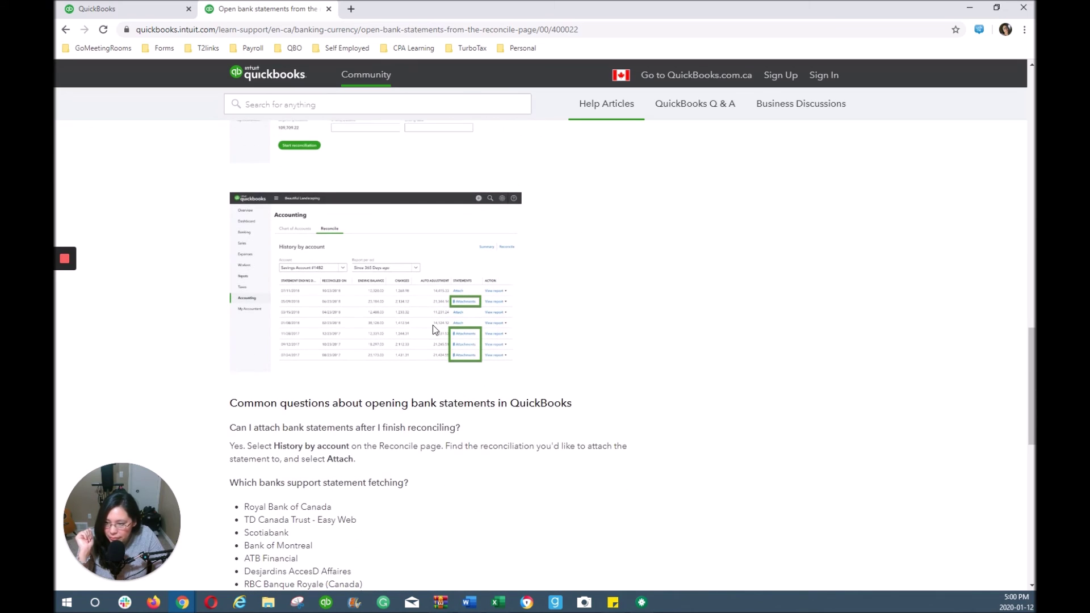
scroll(432, 324, "down", 3)
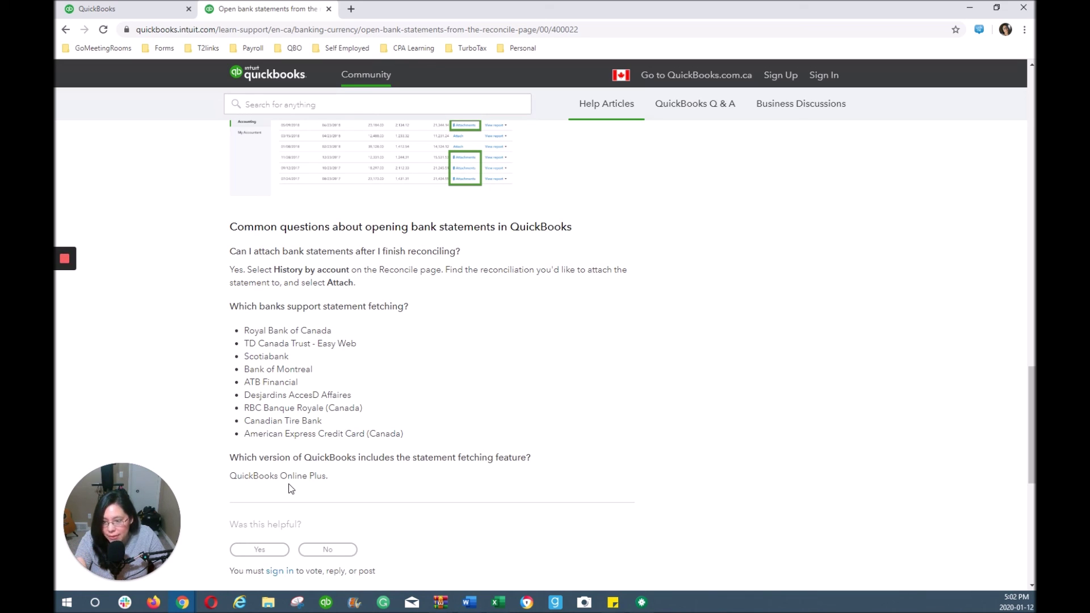
left_click_drag(244, 331, 411, 436)
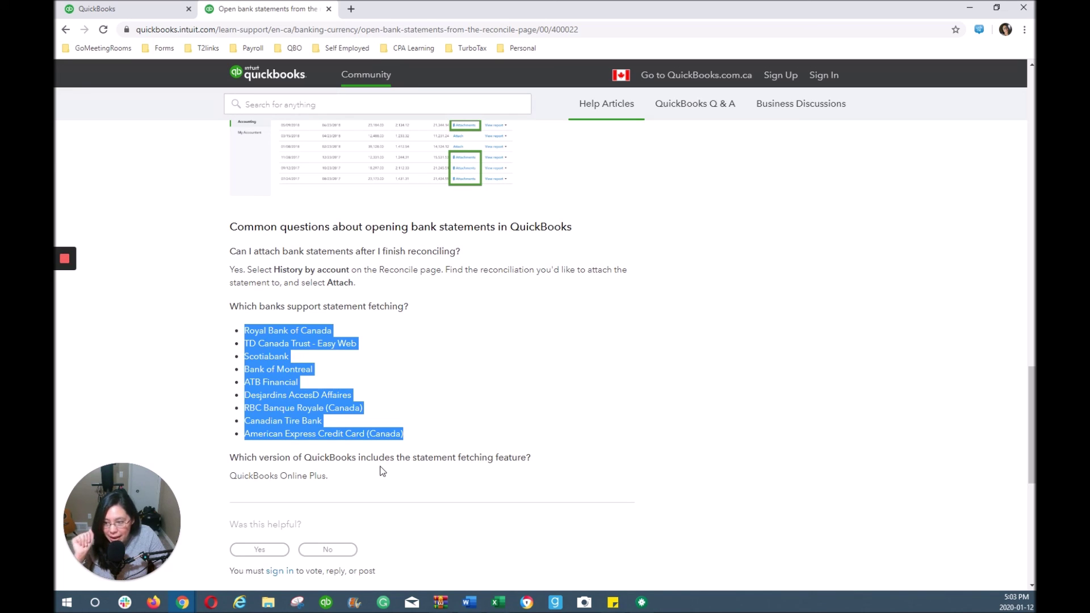
left_click(336, 479)
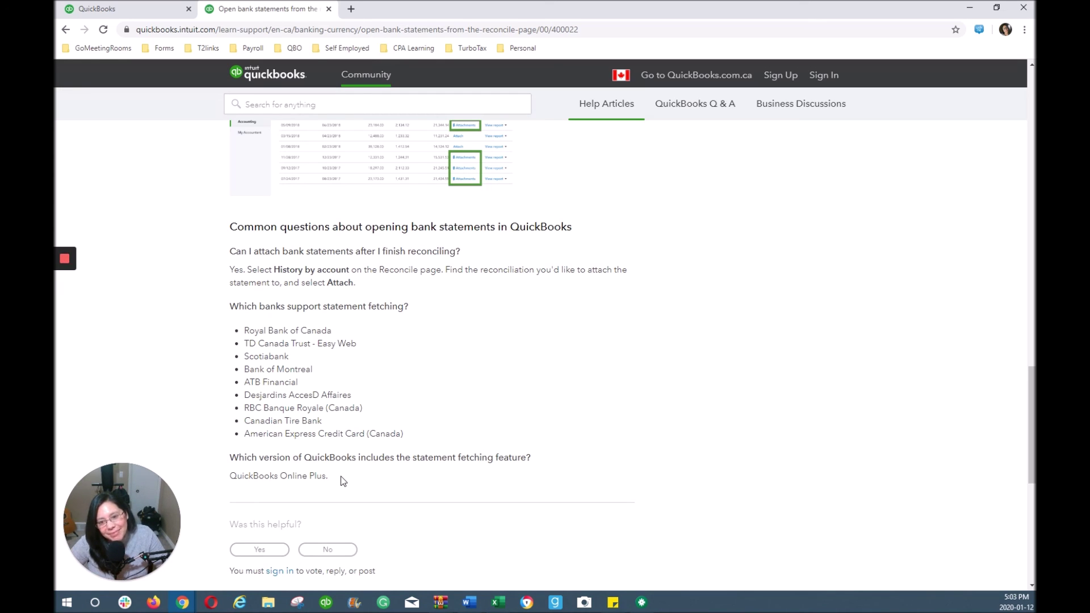
mouse_move(65, 306)
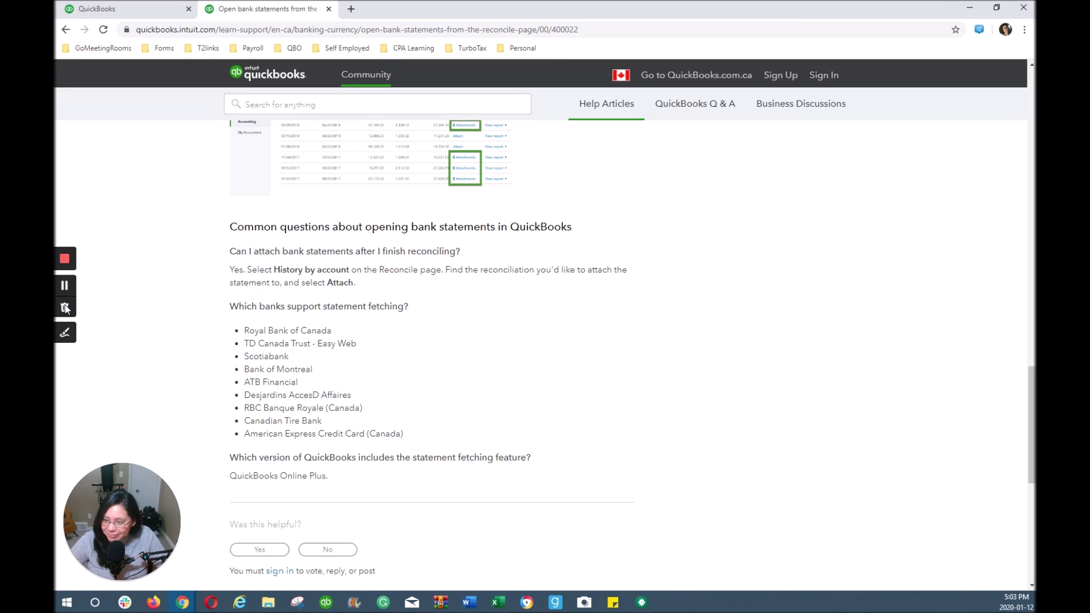